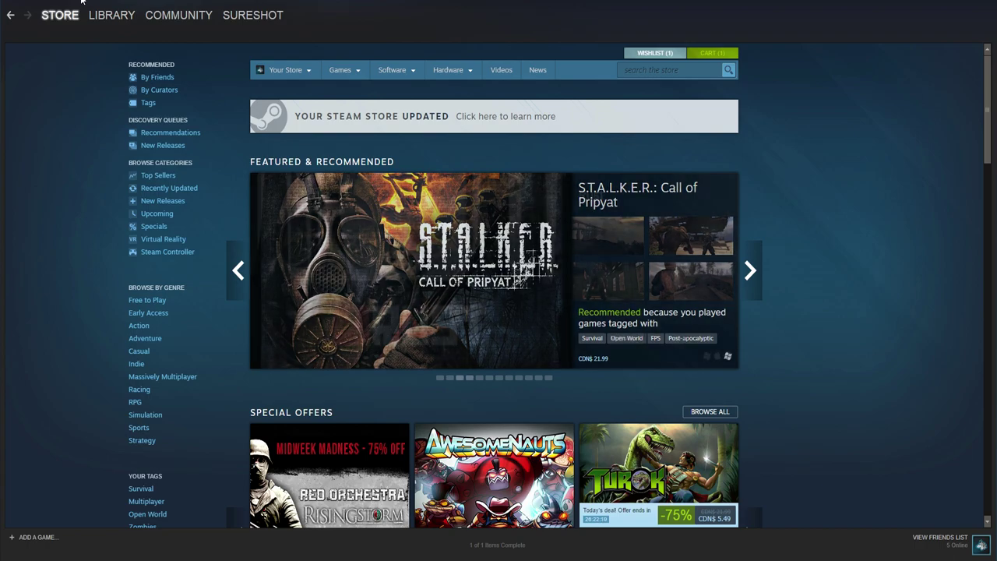
- Open the Miscreated game's installation folder from the local file options in its library properties
{"action": "left_click", "coordinate": [81, 0]}
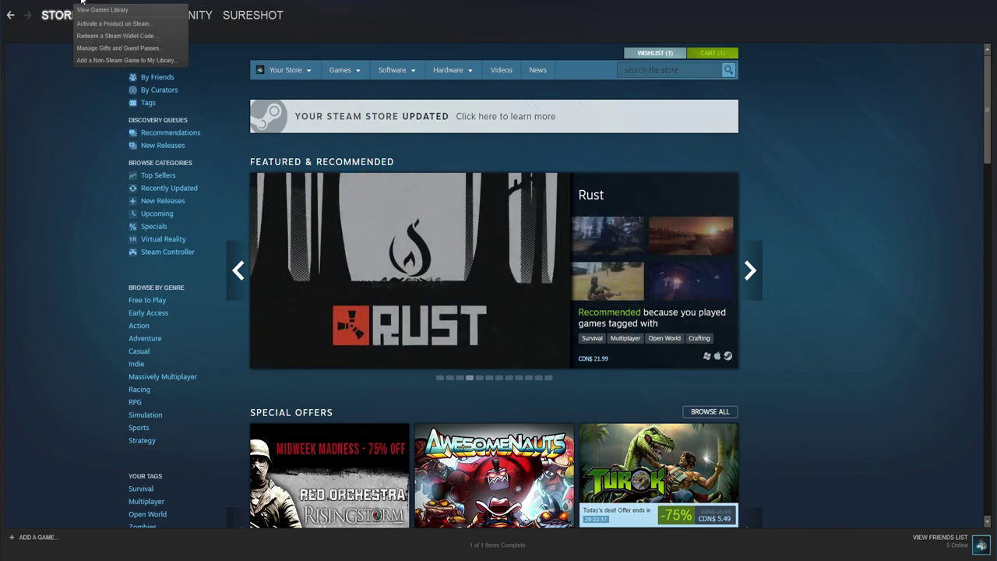
{"action": "left_click", "coordinate": [89, 10]}
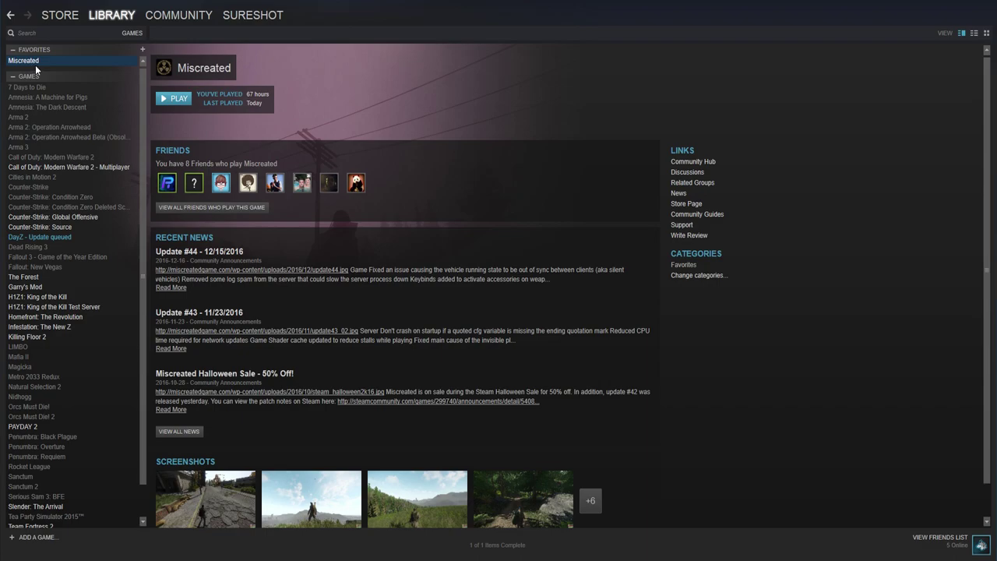
{"action": "right_click", "coordinate": [35, 65]}
{"action": "left_click", "coordinate": [73, 222]}
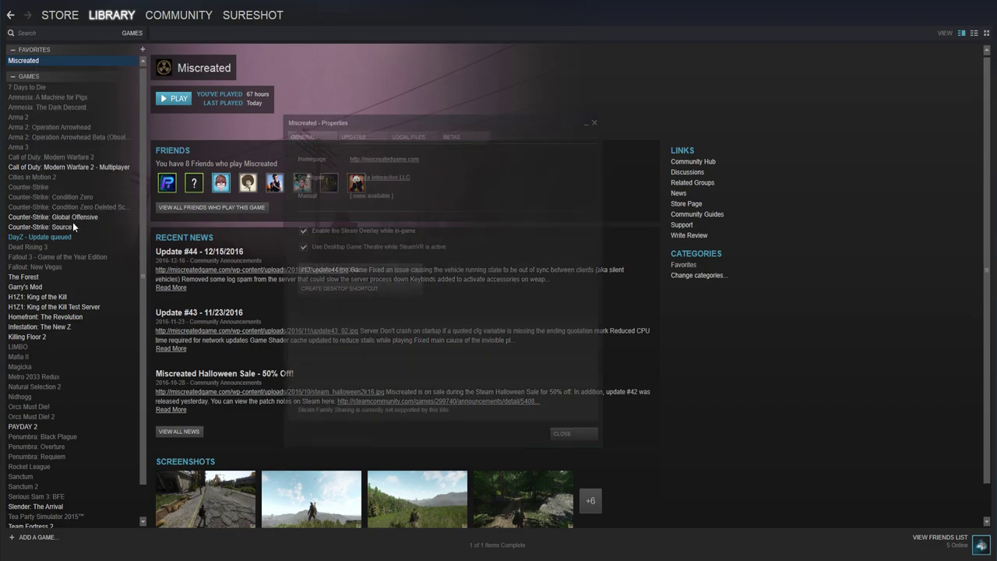
{"action": "left_click", "coordinate": [415, 138]}
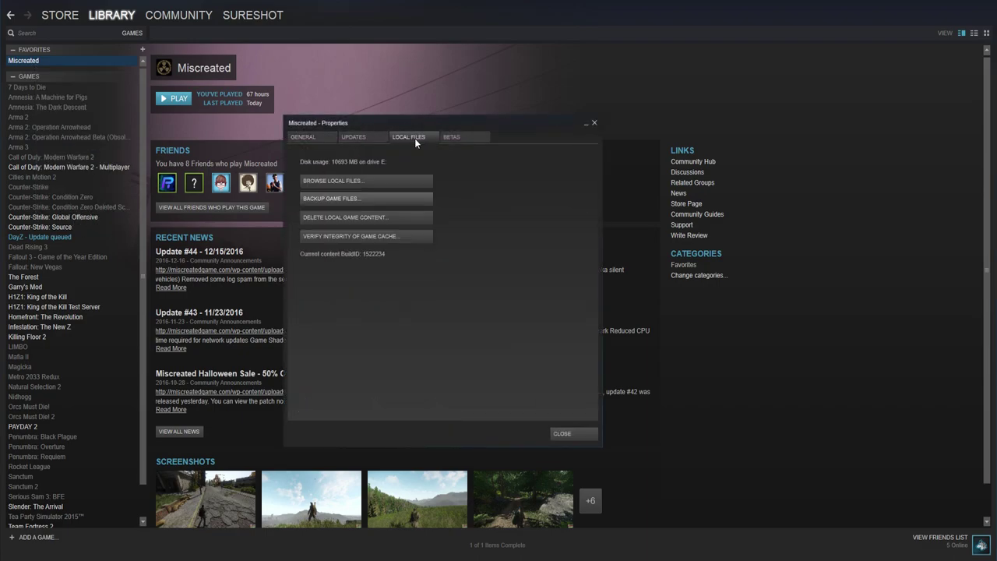
{"action": "left_click", "coordinate": [353, 181]}
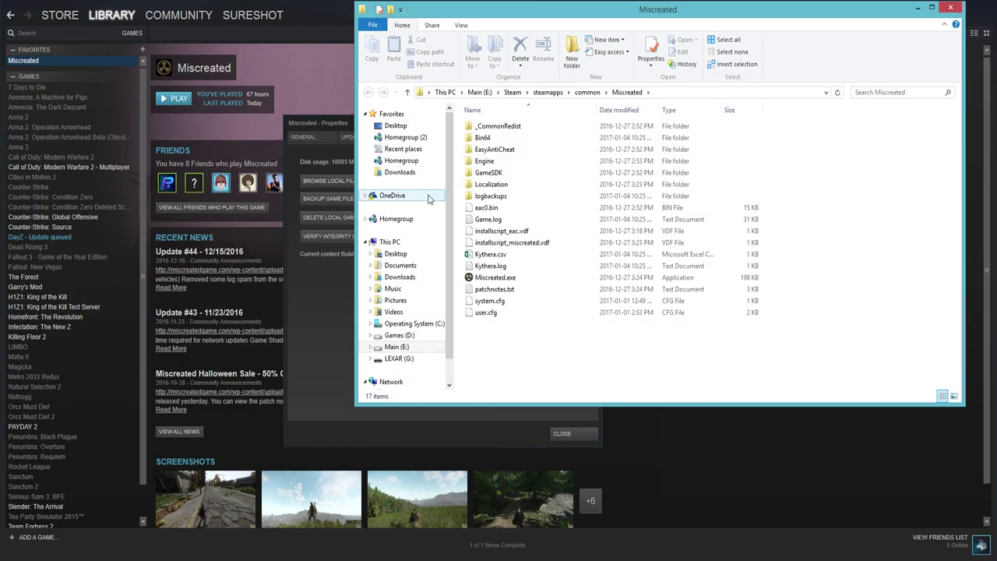
- Duplicate system.cfg within the Miscreated folder
{"action": "right_click", "coordinate": [491, 310]}
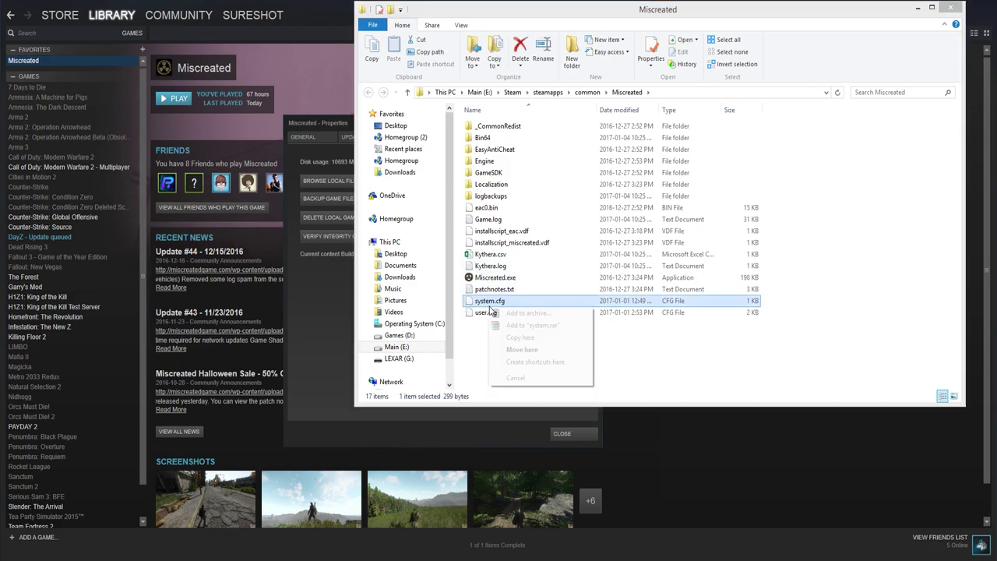
{"action": "key", "text": "Escape"}
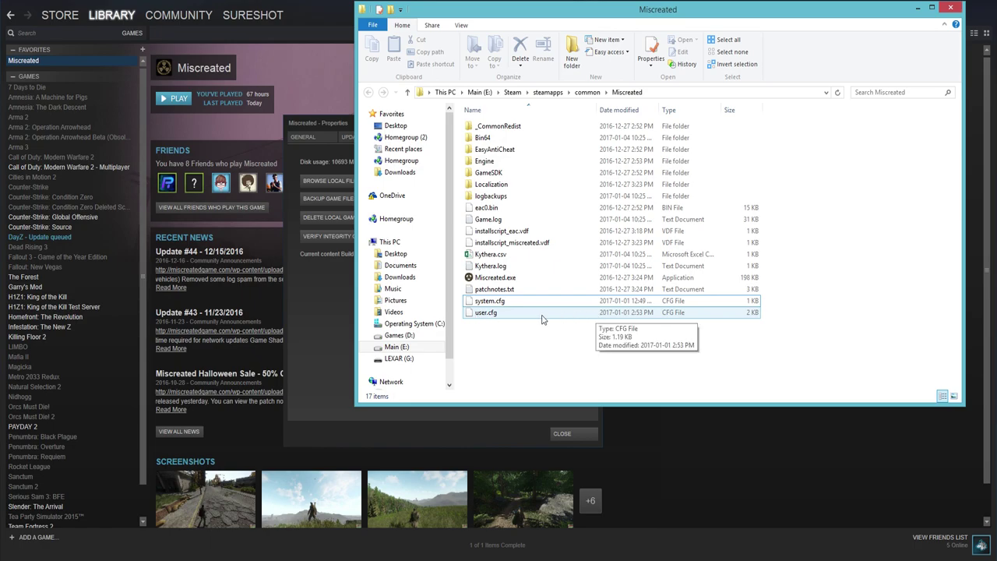
{"action": "left_click", "coordinate": [490, 303]}
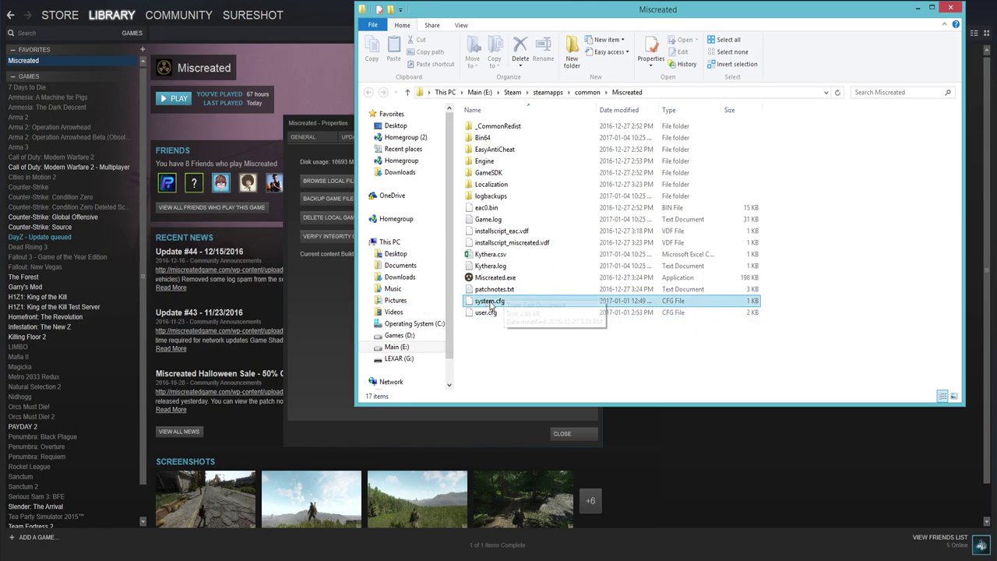
{"action": "right_click", "coordinate": [491, 304]}
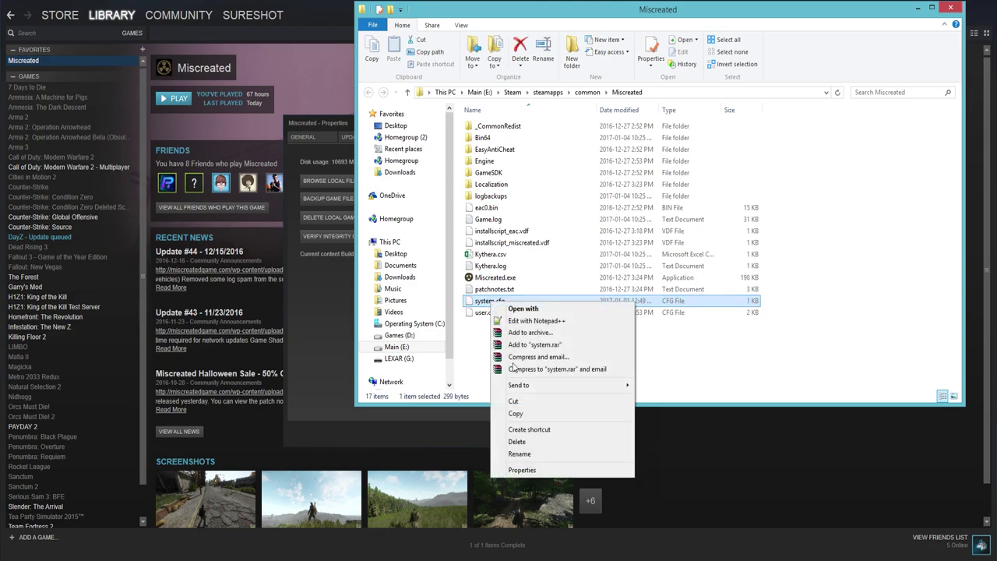
{"action": "left_click", "coordinate": [524, 417]}
{"action": "right_click", "coordinate": [490, 328]}
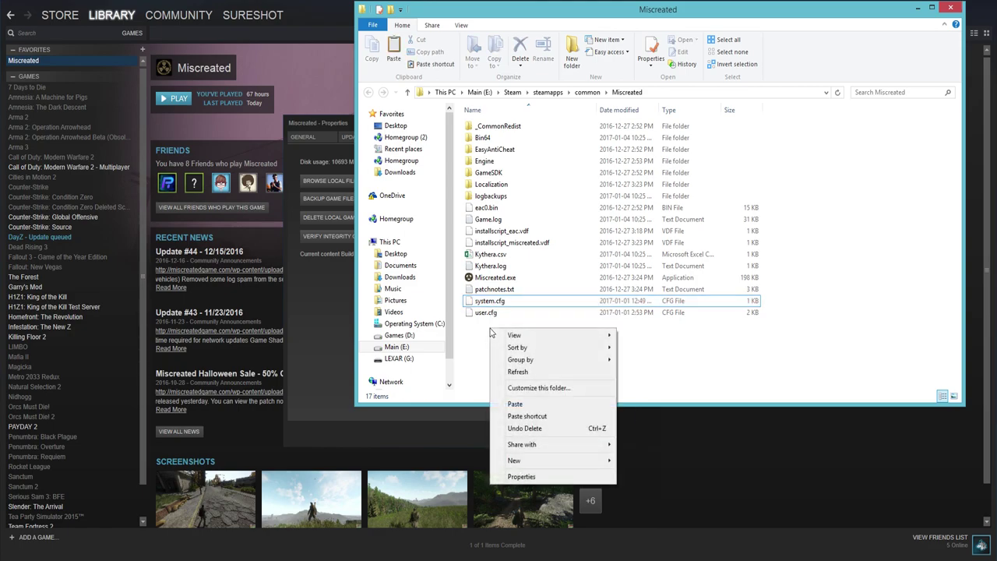
{"action": "left_click", "coordinate": [516, 403]}
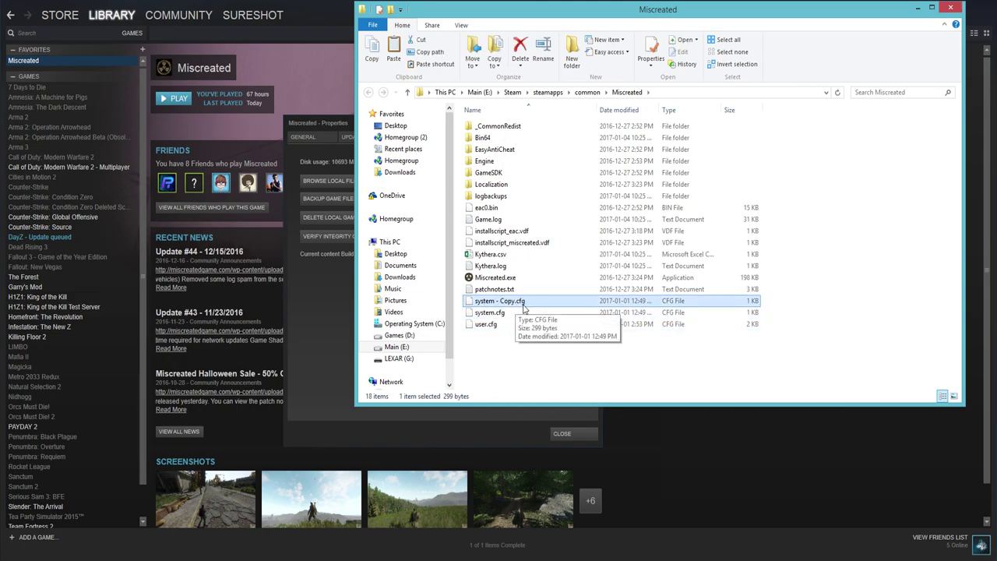
{"action": "right_click", "coordinate": [502, 302]}
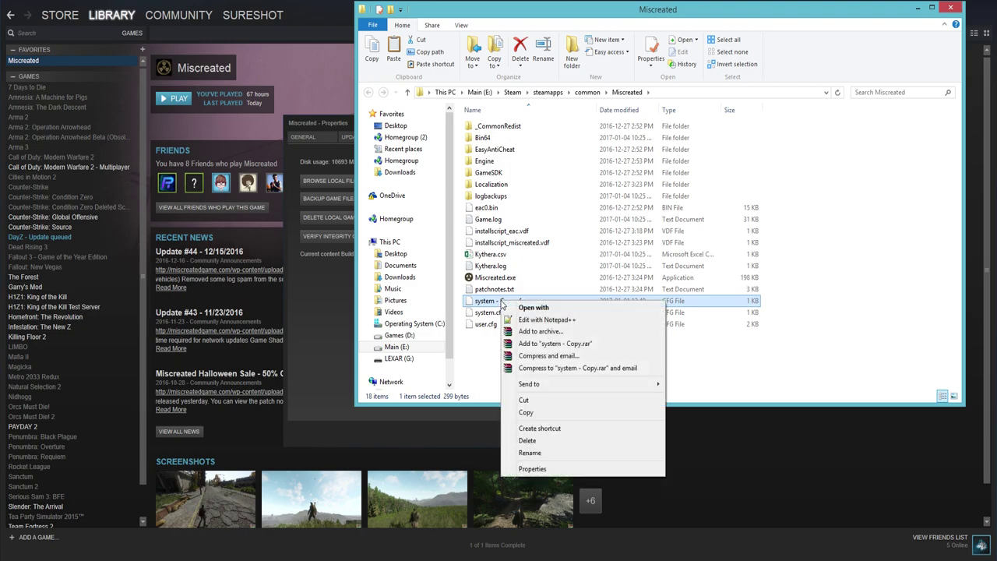
{"action": "left_click", "coordinate": [528, 453]}
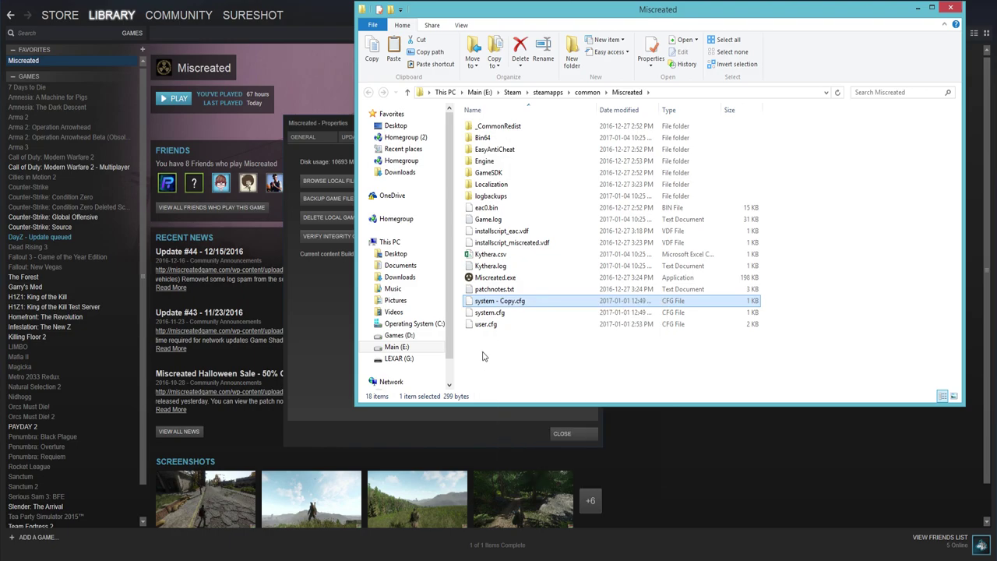
{"action": "left_click", "coordinate": [488, 363]}
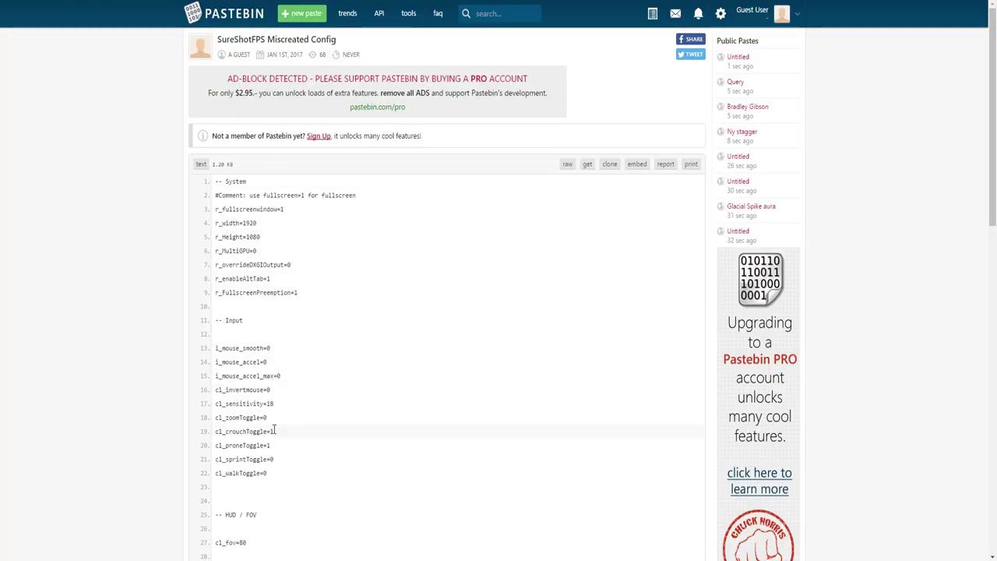
- Review the SureShotFPS Miscreated config on Pastebin and copy its full text, from the System heading through r_Sharpening=2
{"action": "scroll", "coordinate": [272, 433], "scroll_direction": "down", "scroll_amount": 3}
{"action": "scroll", "coordinate": [273, 433], "scroll_direction": "down", "scroll_amount": 3}
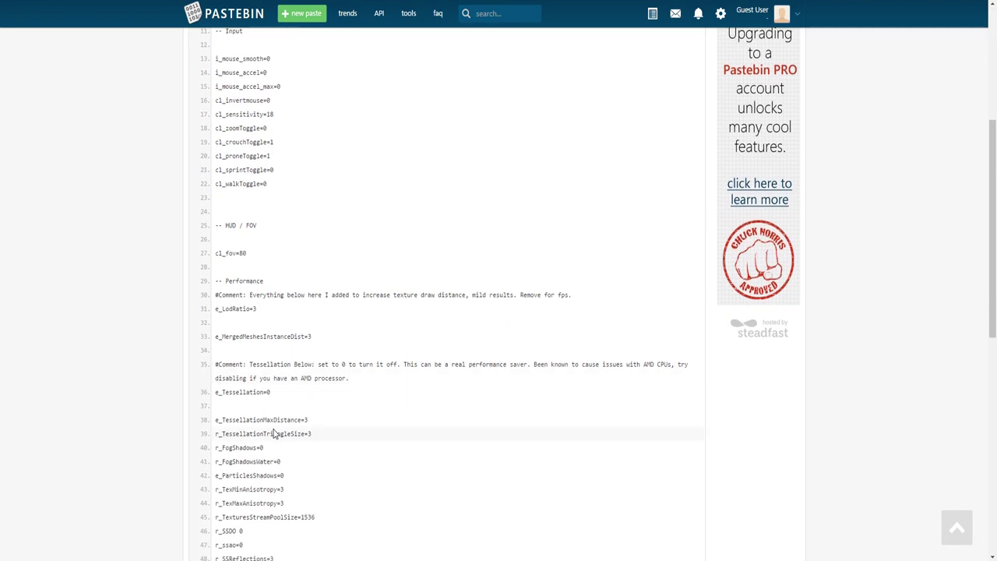
{"action": "scroll", "coordinate": [273, 434], "scroll_direction": "up", "scroll_amount": 2}
{"action": "scroll", "coordinate": [283, 280], "scroll_direction": "up", "scroll_amount": 3}
{"action": "scroll", "coordinate": [261, 230], "scroll_direction": "down", "scroll_amount": 1}
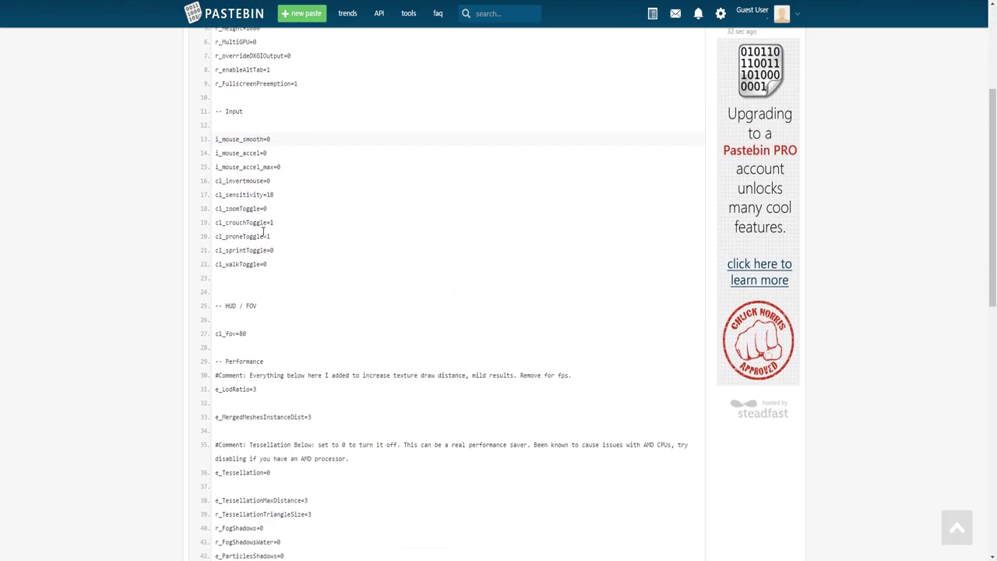
{"action": "scroll", "coordinate": [257, 226], "scroll_direction": "up", "scroll_amount": 2}
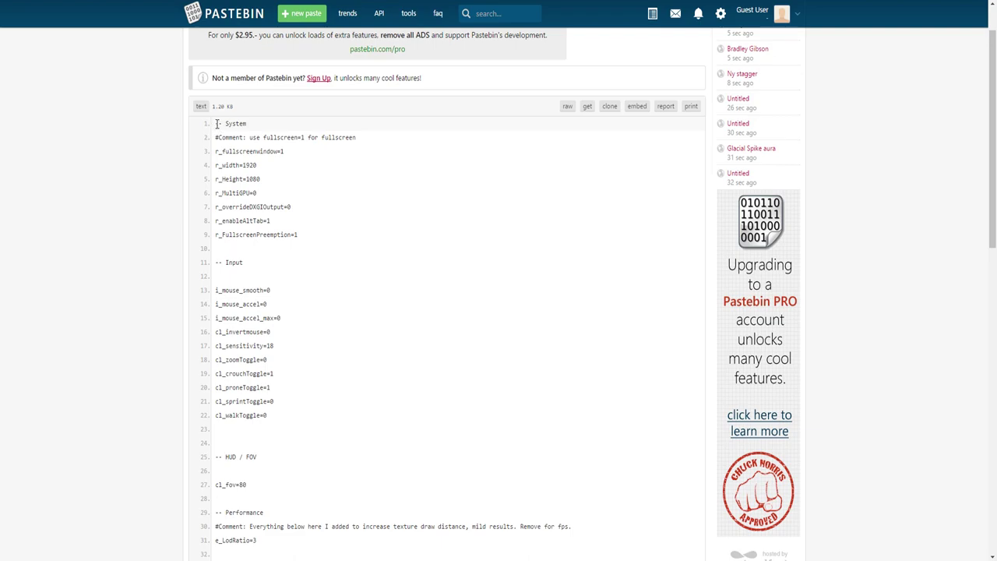
{"action": "left_click_drag", "start_coordinate": [217, 123], "coordinate": [268, 329]}
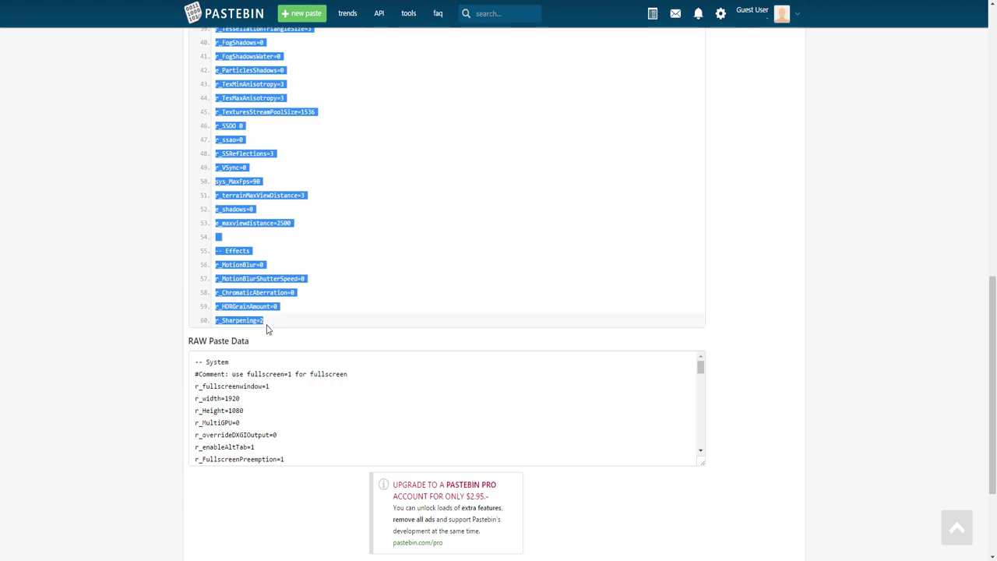
{"action": "right_click", "coordinate": [265, 309]}
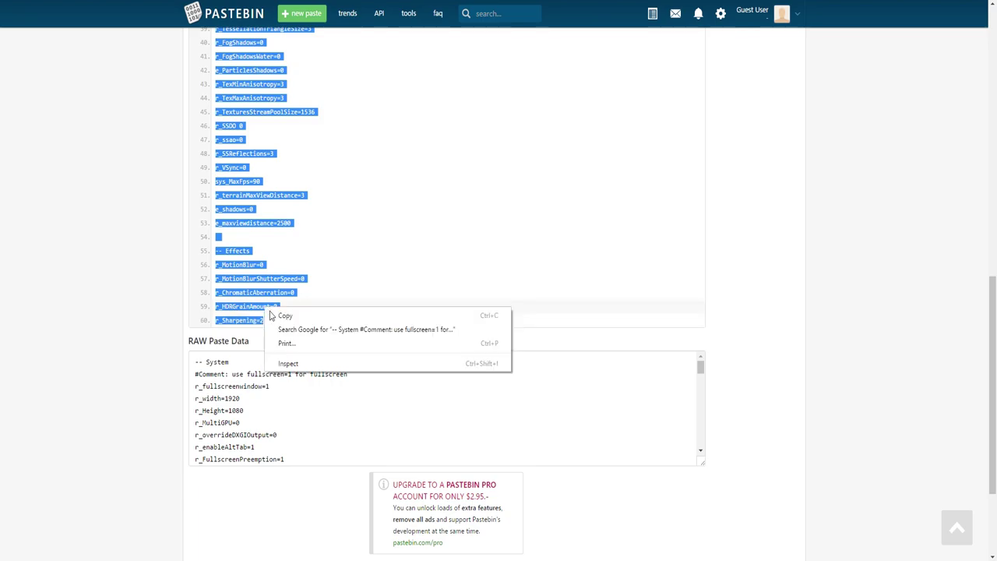
{"action": "left_click", "coordinate": [840, 4]}
- Switch to the Miscreated folder, open system - Copy.cfg in Notepad++ and replace its entire contents with the copied config
{"action": "key", "text": "alt+Tab"}
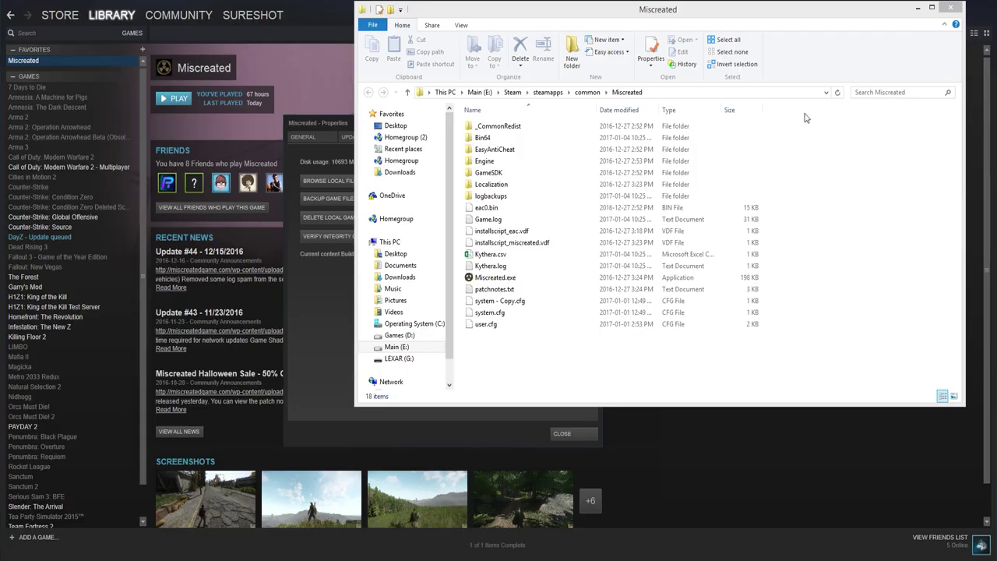
{"action": "right_click", "coordinate": [507, 306]}
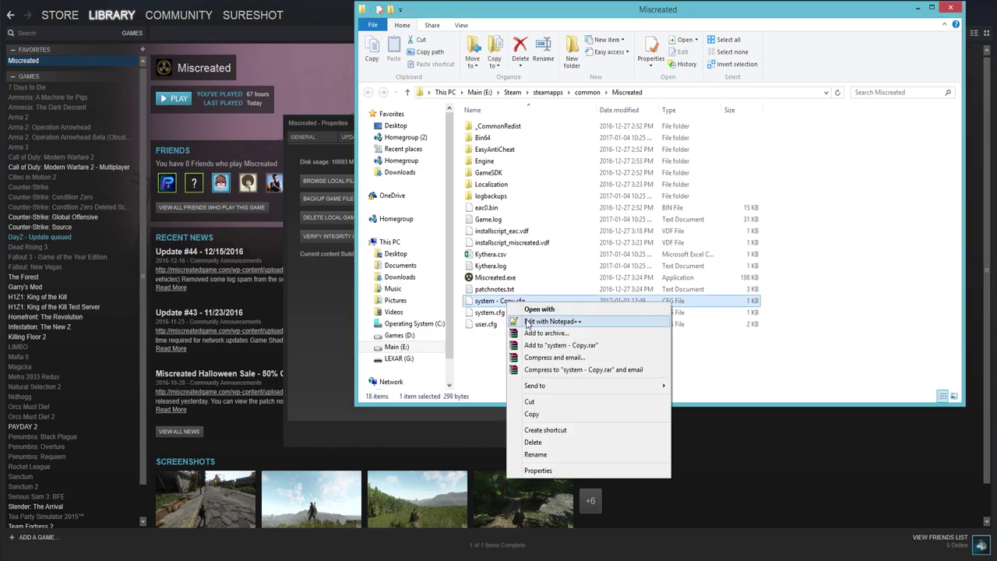
{"action": "left_click", "coordinate": [527, 322]}
{"action": "left_click_drag", "start_coordinate": [99, 187], "coordinate": [3, 43]}
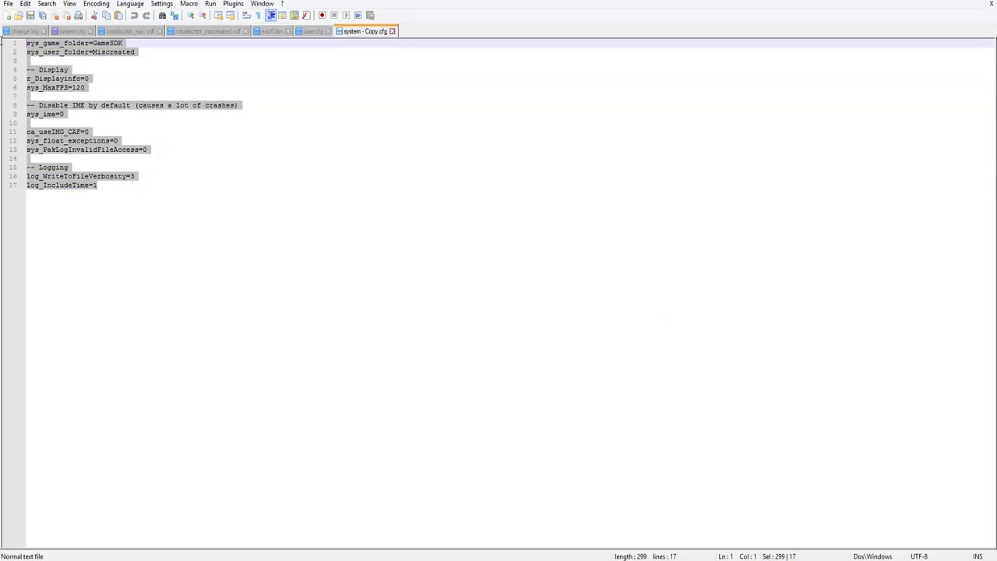
{"action": "key", "text": "Delete"}
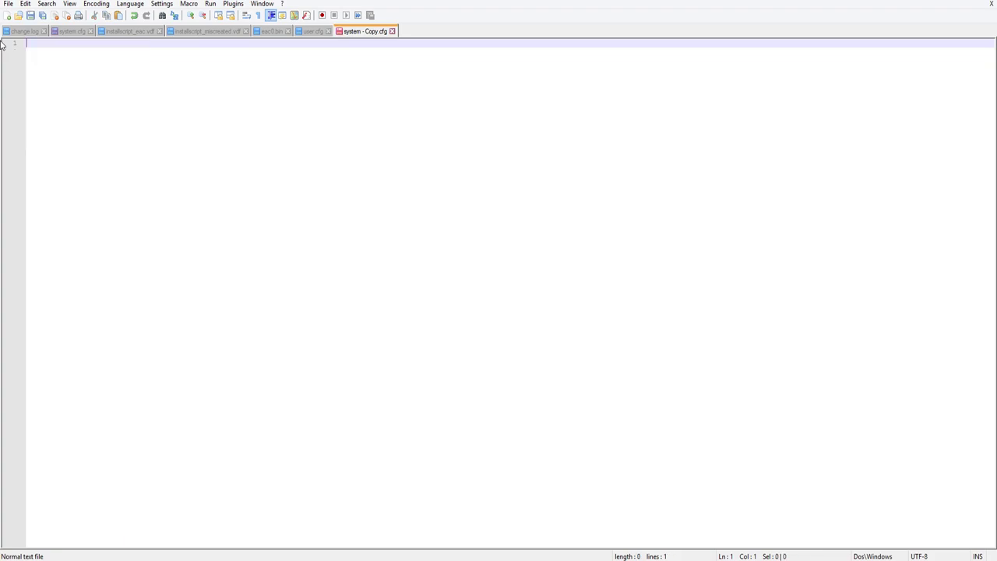
{"action": "key", "text": "ctrl+v"}
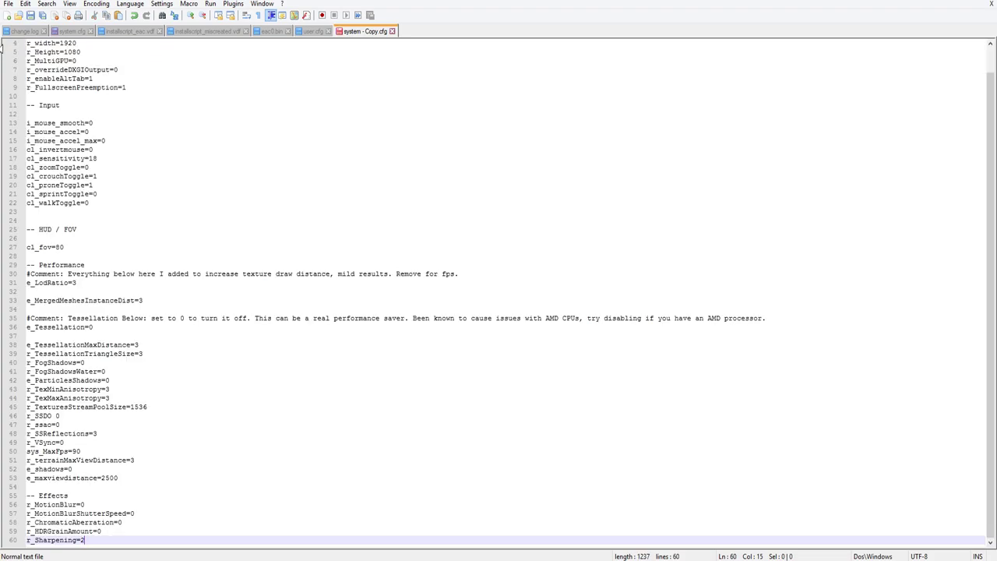
- Leave Notepad++ without saving the edited system - Copy.cfg and return to the Miscreated folder
{"action": "right_click", "coordinate": [283, 133]}
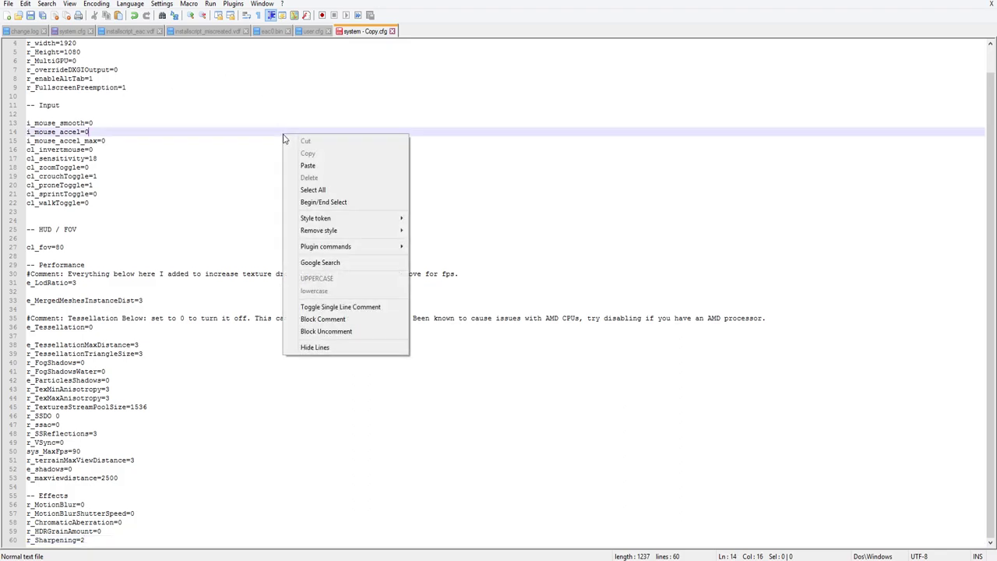
{"action": "left_click", "coordinate": [188, 136]}
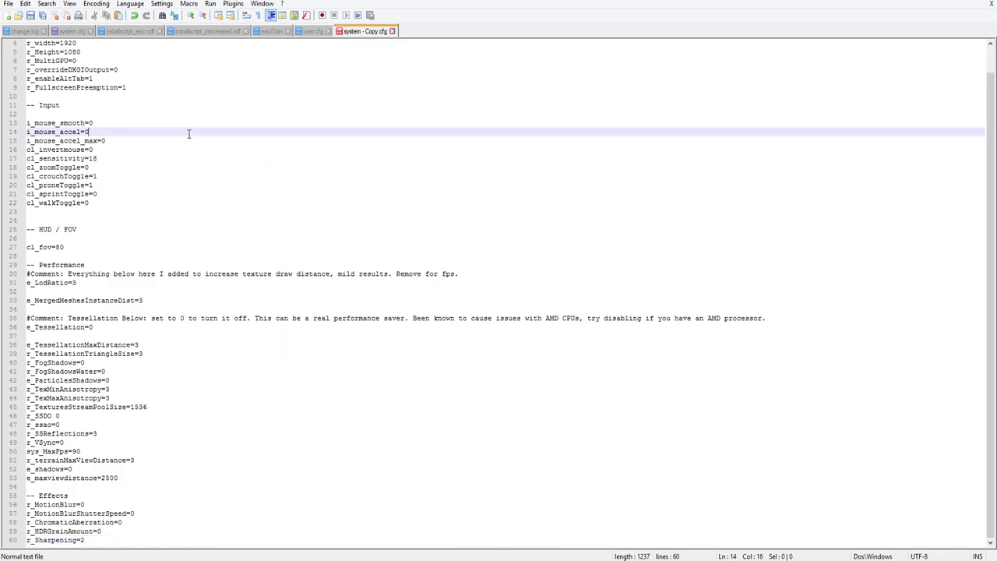
{"action": "left_click", "coordinate": [8, 4]}
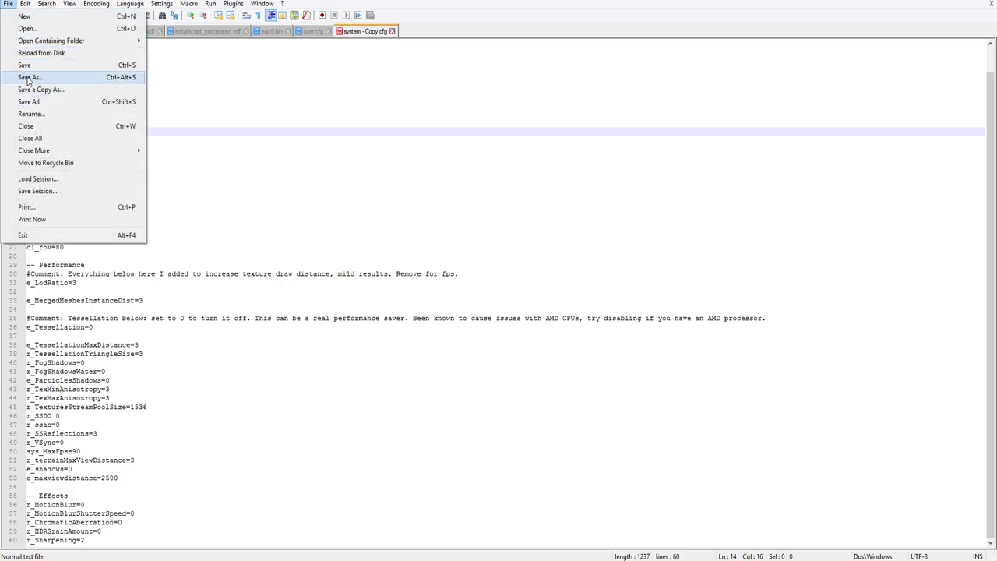
{"action": "left_click", "coordinate": [991, 2]}
{"action": "left_click", "coordinate": [990, 2]}
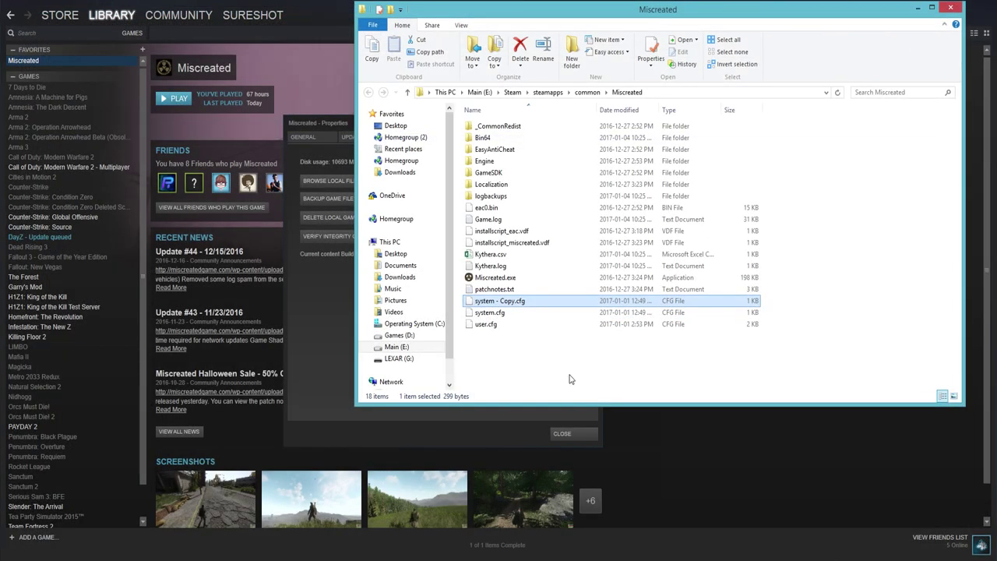
{"action": "left_click", "coordinate": [541, 368]}
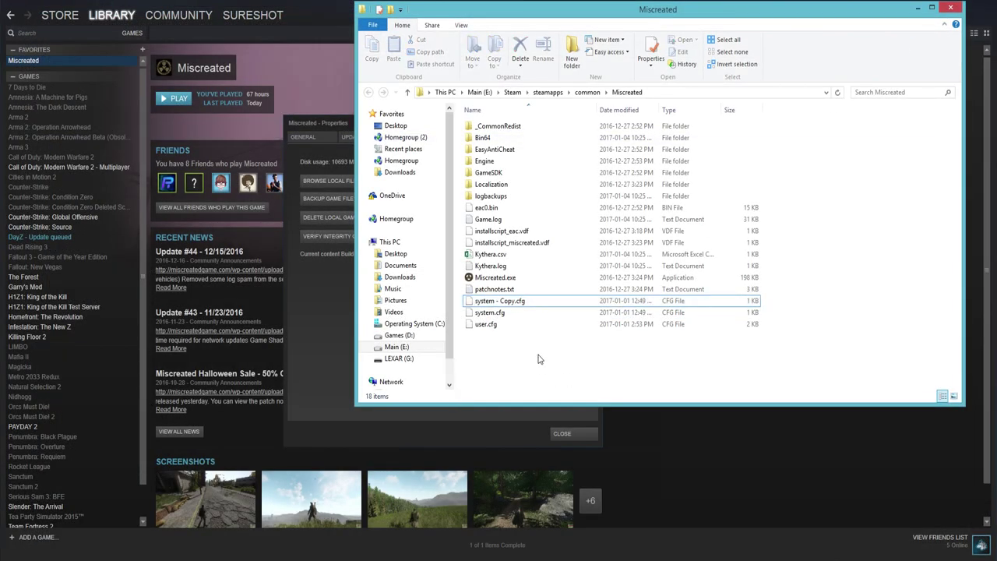
- Delete system - Copy.cfg from the Miscreated folder
{"action": "right_click", "coordinate": [512, 308]}
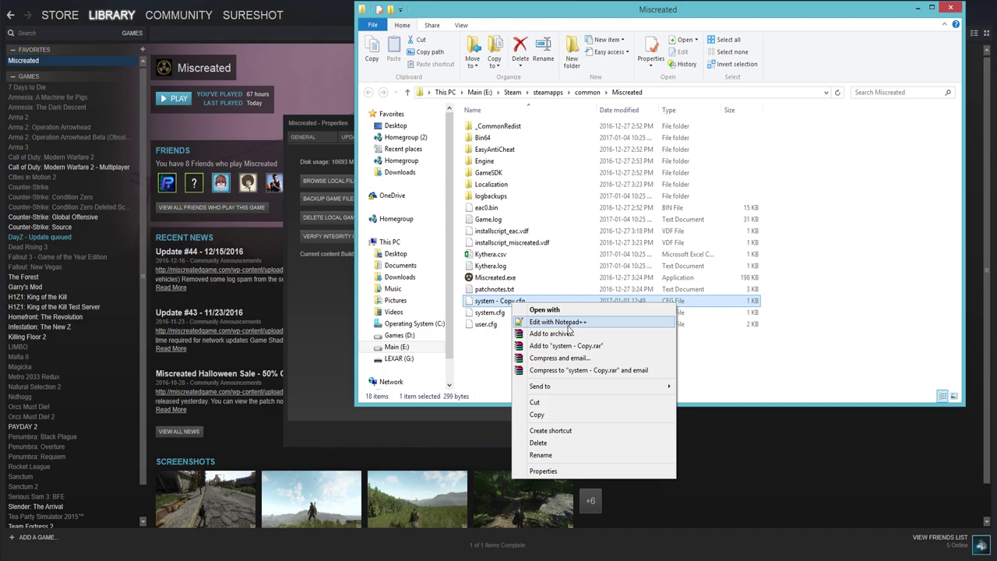
{"action": "left_click", "coordinate": [511, 301]}
{"action": "right_click", "coordinate": [511, 301]}
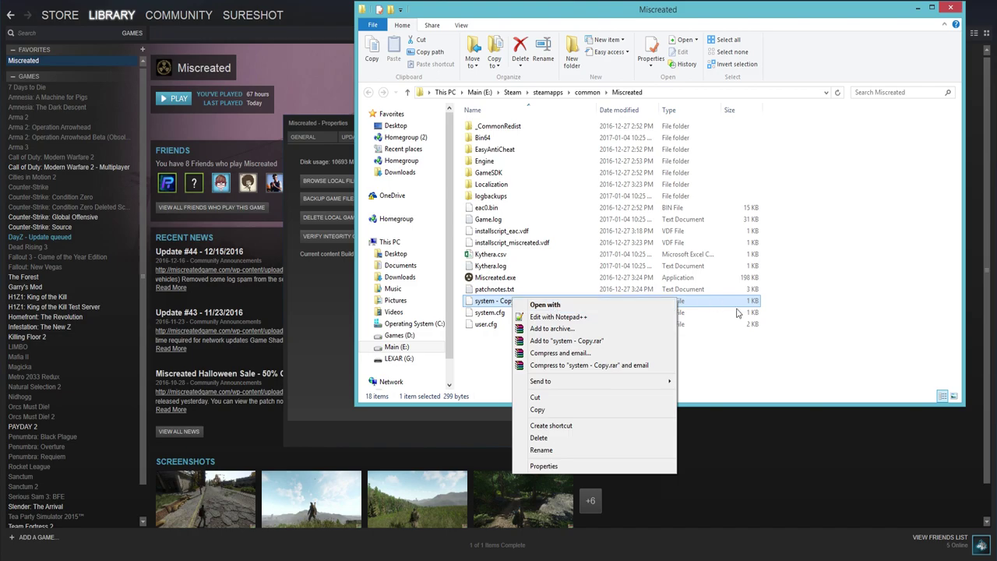
{"action": "left_click", "coordinate": [744, 361]}
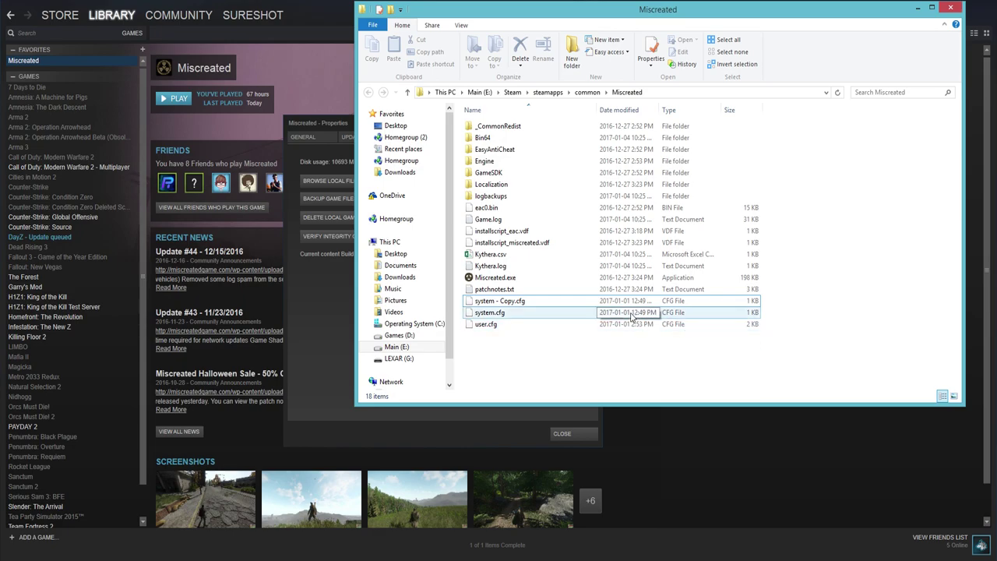
{"action": "left_click", "coordinate": [533, 303]}
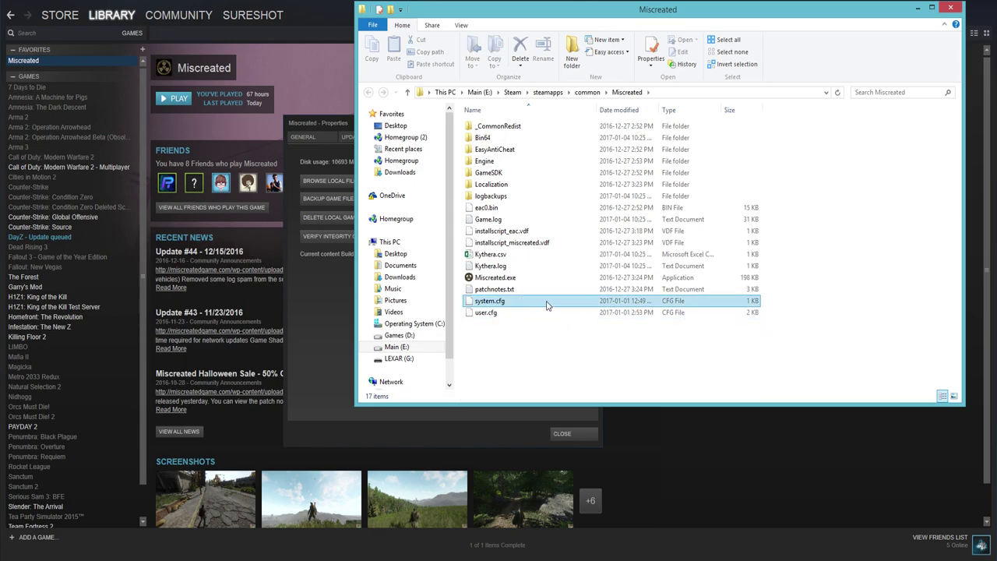
- Close the Miscreated folder and launch the game from the Steam library
{"action": "left_click", "coordinate": [954, 10]}
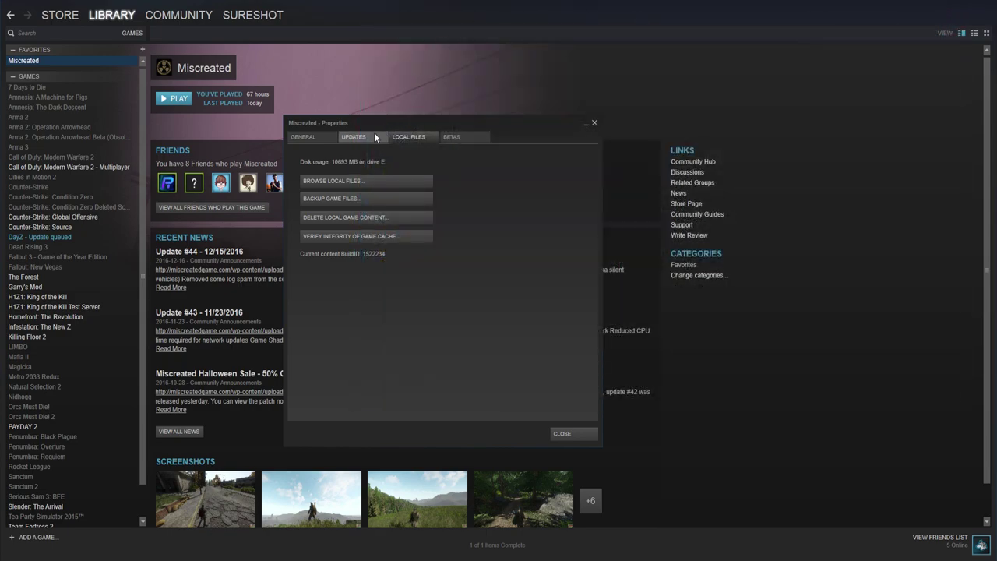
{"action": "left_click", "coordinate": [175, 100]}
{"action": "left_click", "coordinate": [549, 302]}
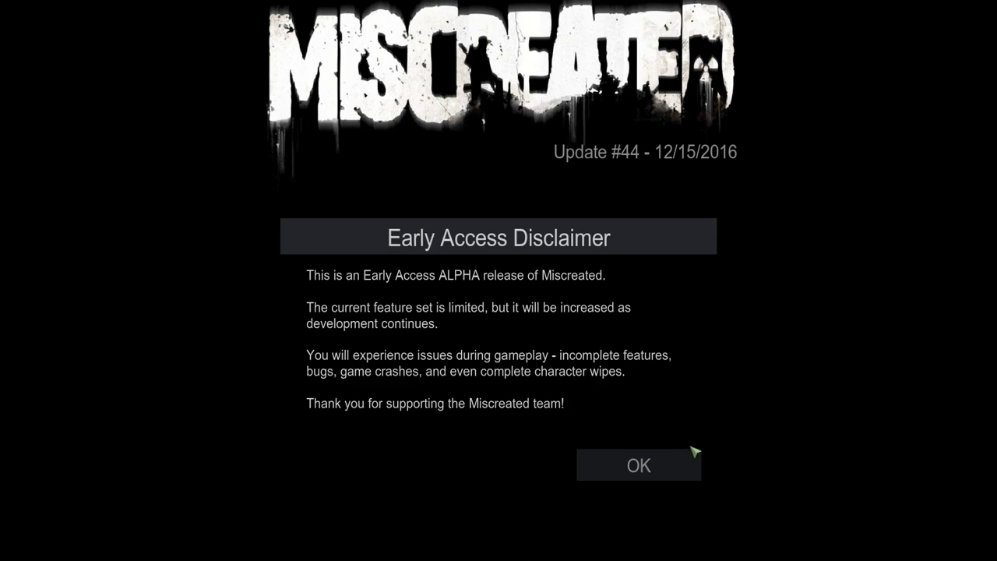
- Accept the early access disclaimer, review every page of the game's video settings and exit the game
{"action": "left_click", "coordinate": [646, 468]}
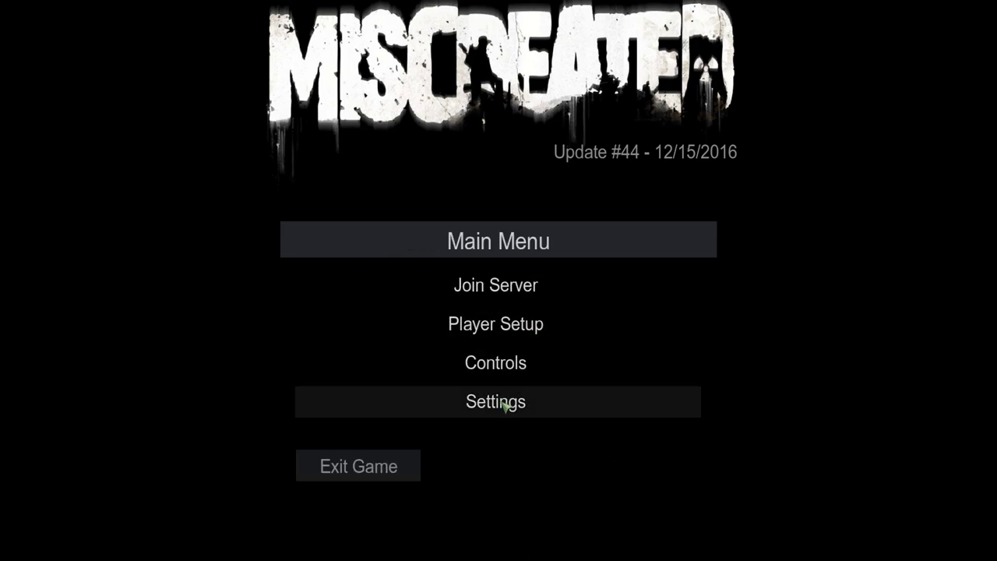
{"action": "left_click", "coordinate": [504, 405]}
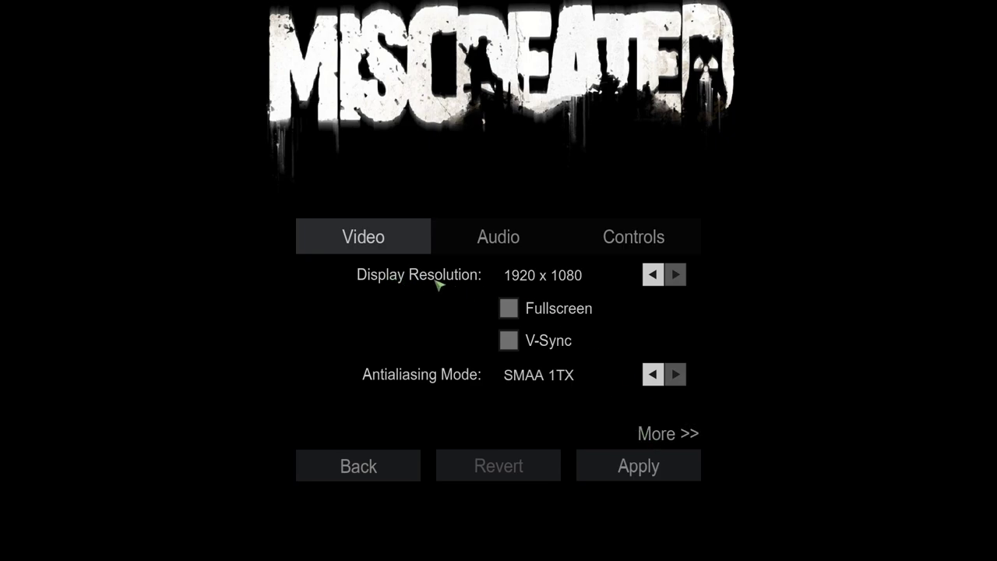
{"action": "left_click", "coordinate": [658, 435]}
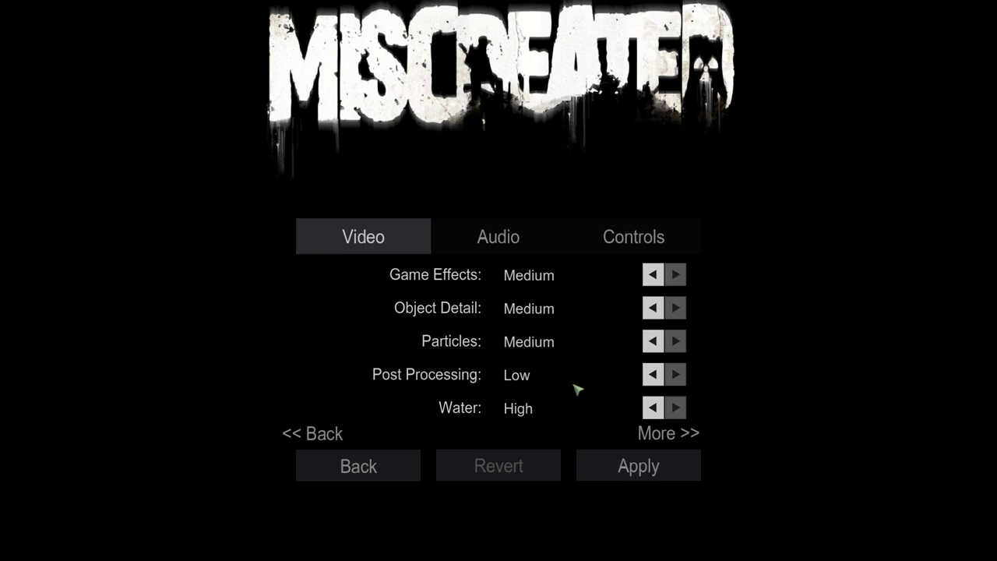
{"action": "left_click", "coordinate": [667, 436]}
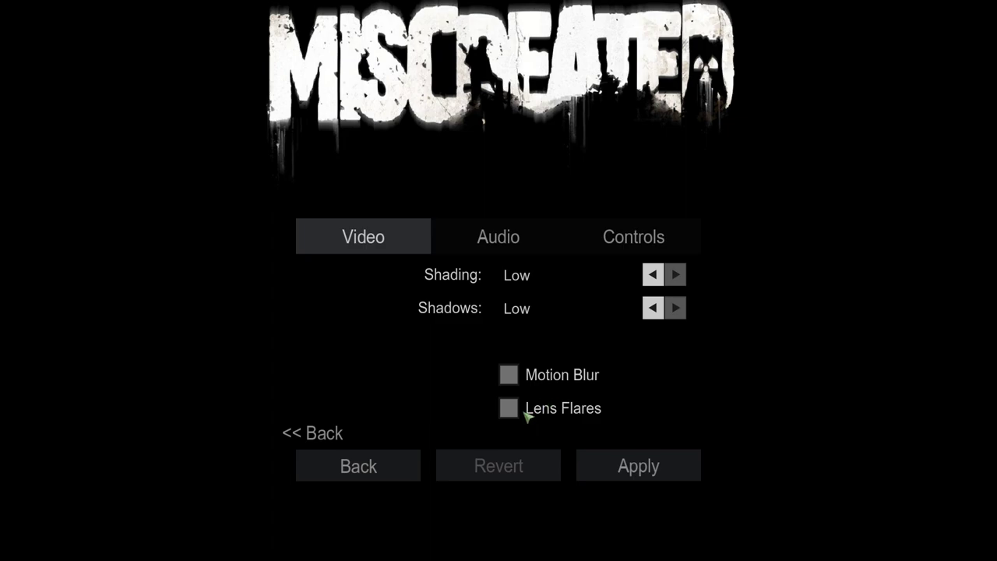
{"action": "left_click", "coordinate": [314, 434]}
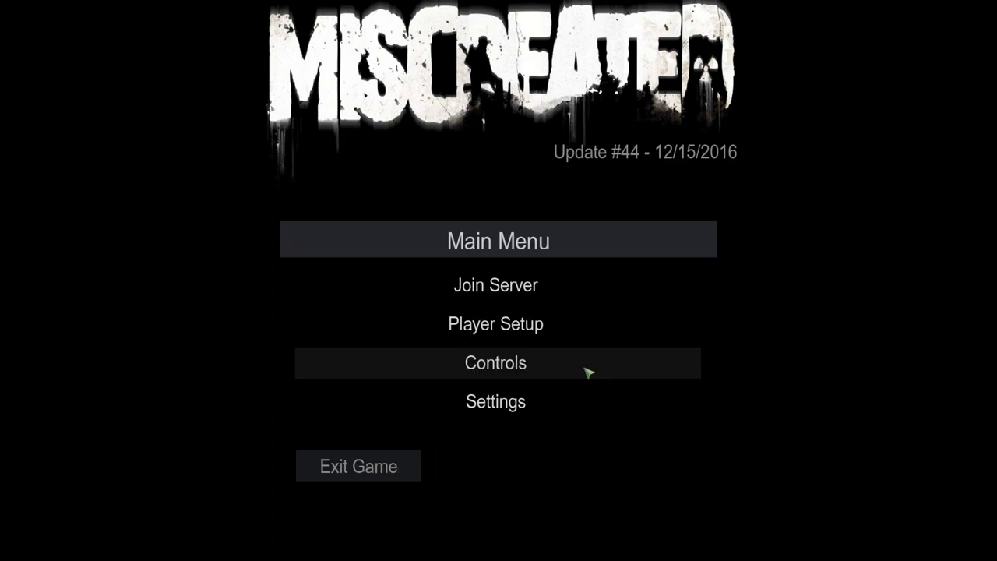
{"action": "left_click", "coordinate": [387, 473]}
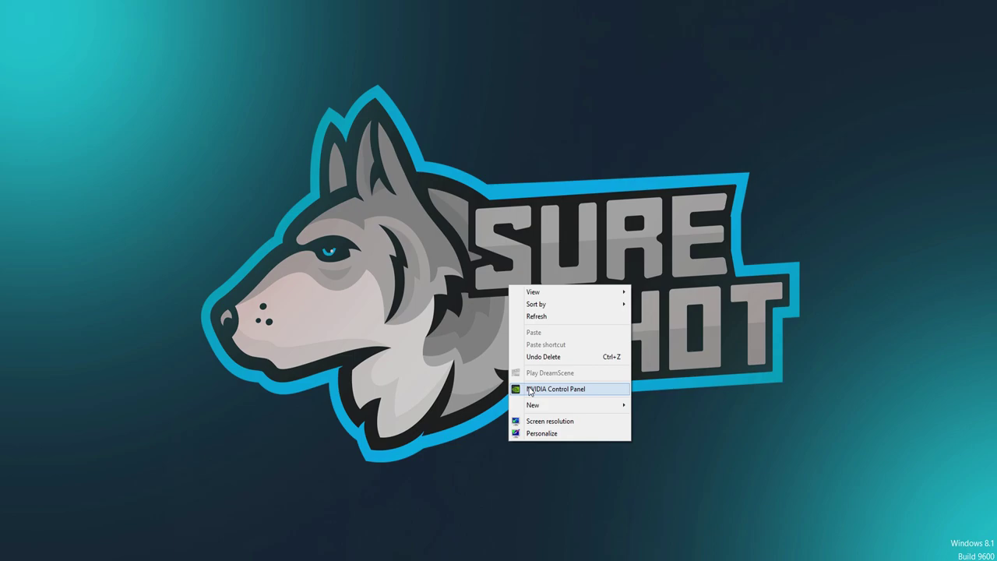
- Open the NVIDIA Control Panel from the desktop and show the desktop color settings under Display
{"action": "left_click", "coordinate": [530, 390]}
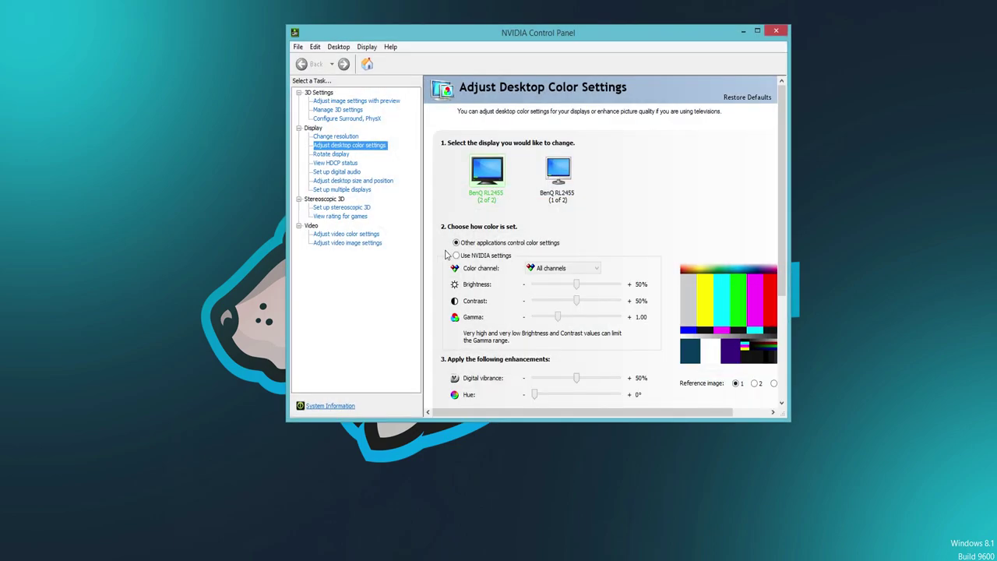
{"action": "left_click", "coordinate": [299, 129]}
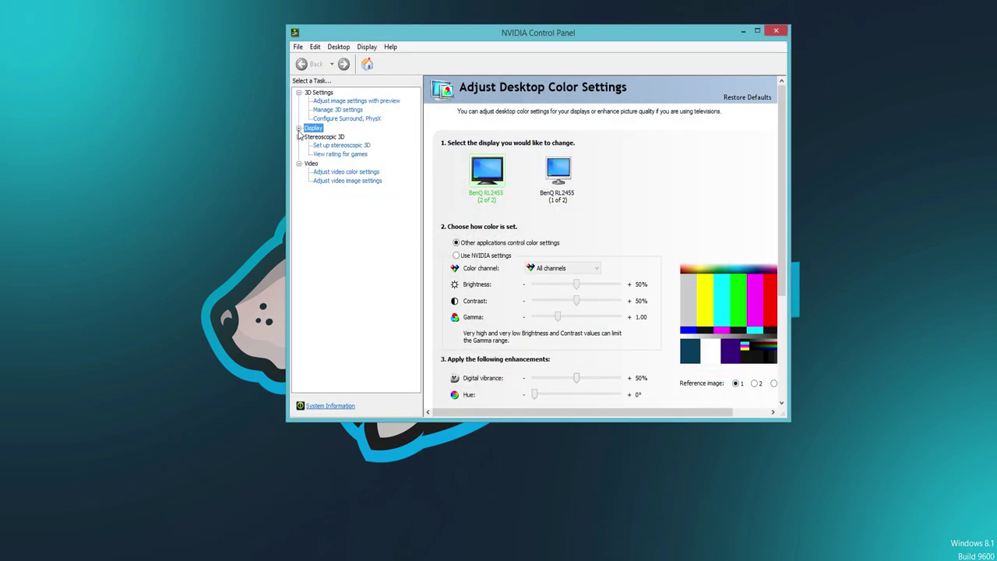
{"action": "left_click", "coordinate": [299, 130]}
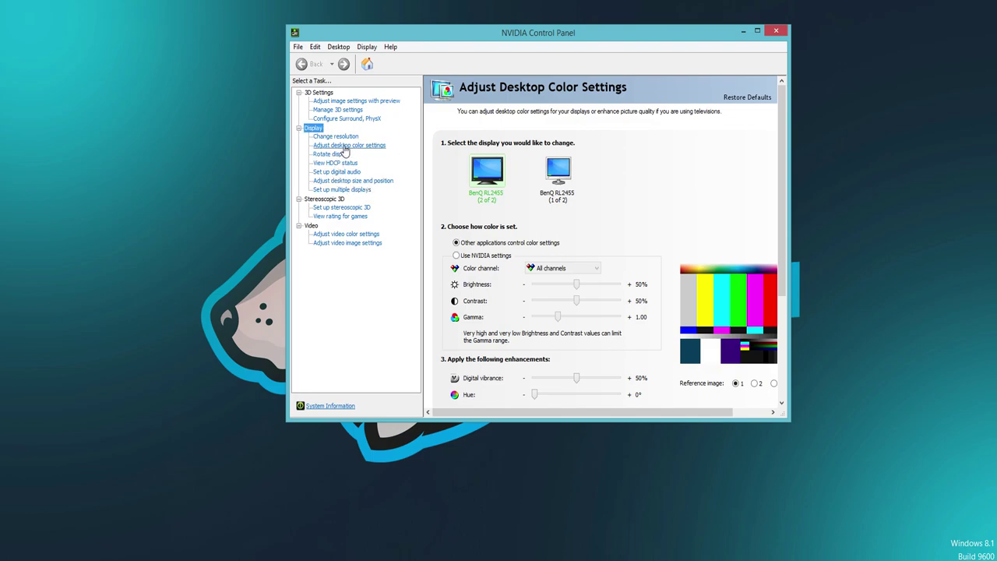
{"action": "left_click", "coordinate": [345, 147]}
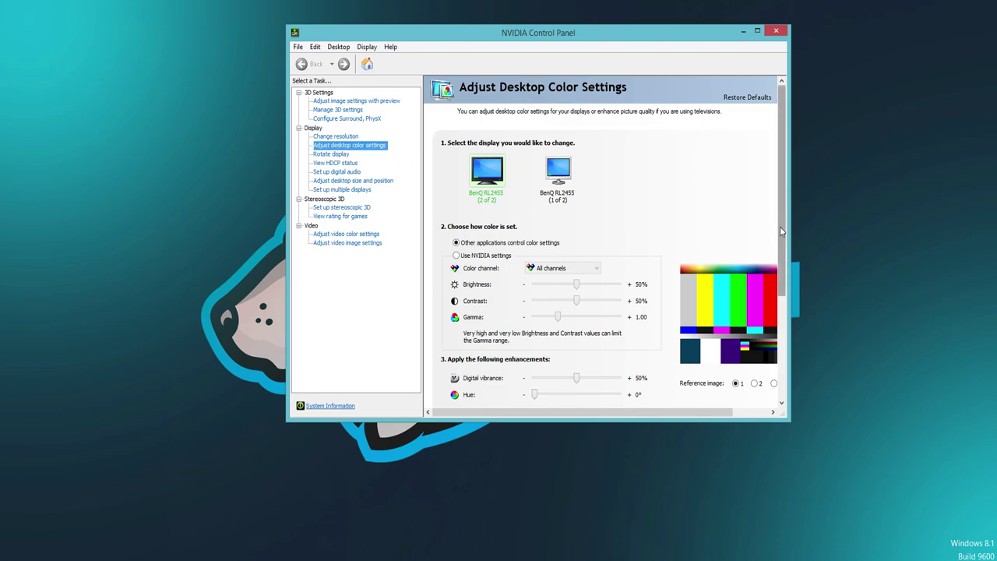
- Try raising digital vibrance to 99% for the BenQ RL2455 (2 of 2) display, discard the change and close the NVIDIA Control Panel
{"action": "left_click_drag", "start_coordinate": [781, 231], "coordinate": [782, 263]}
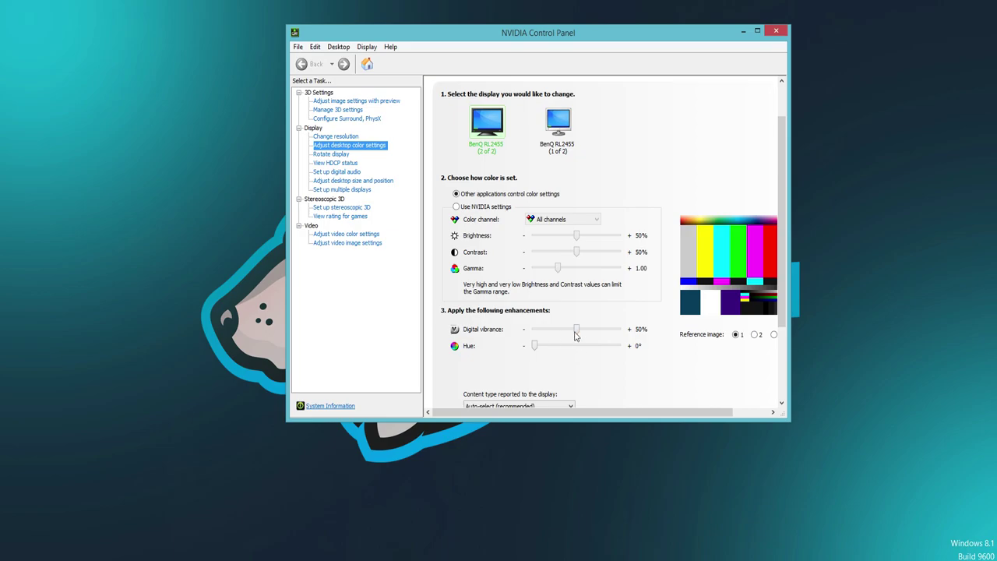
{"action": "left_click_drag", "start_coordinate": [576, 335], "coordinate": [617, 334]}
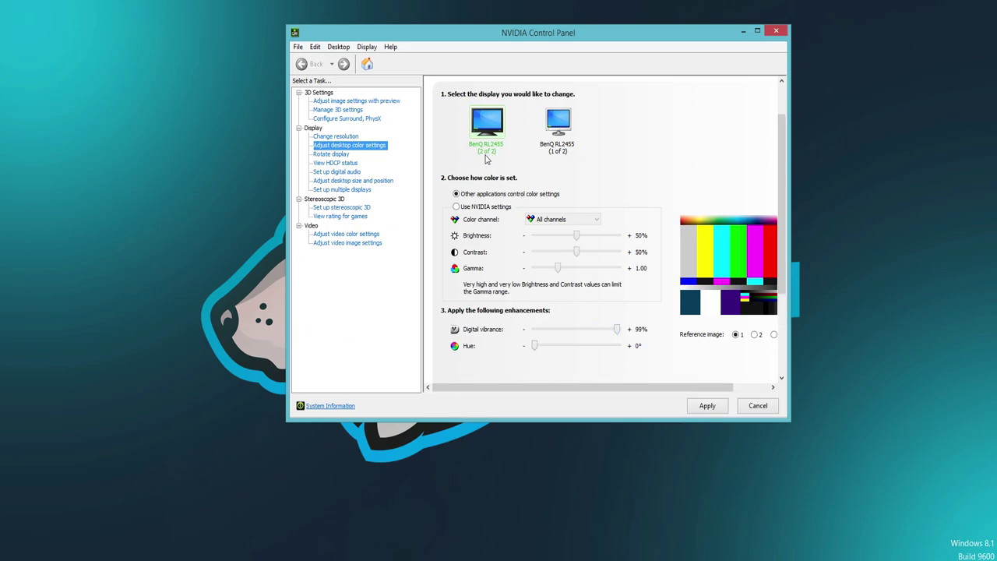
{"action": "left_click", "coordinate": [561, 147]}
{"action": "left_click_drag", "start_coordinate": [619, 332], "coordinate": [578, 330]}
{"action": "left_click", "coordinate": [705, 405]}
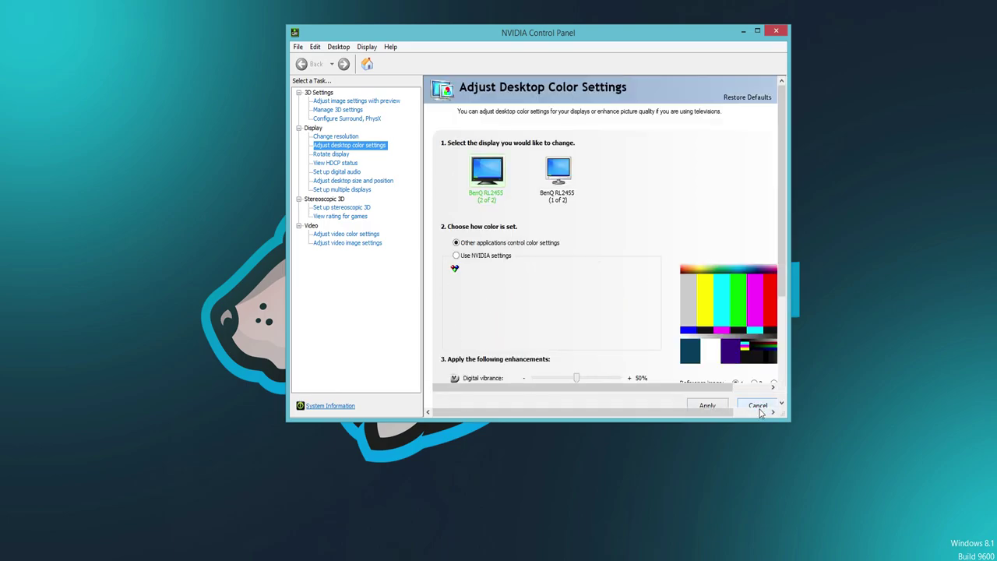
{"action": "left_click", "coordinate": [776, 31]}
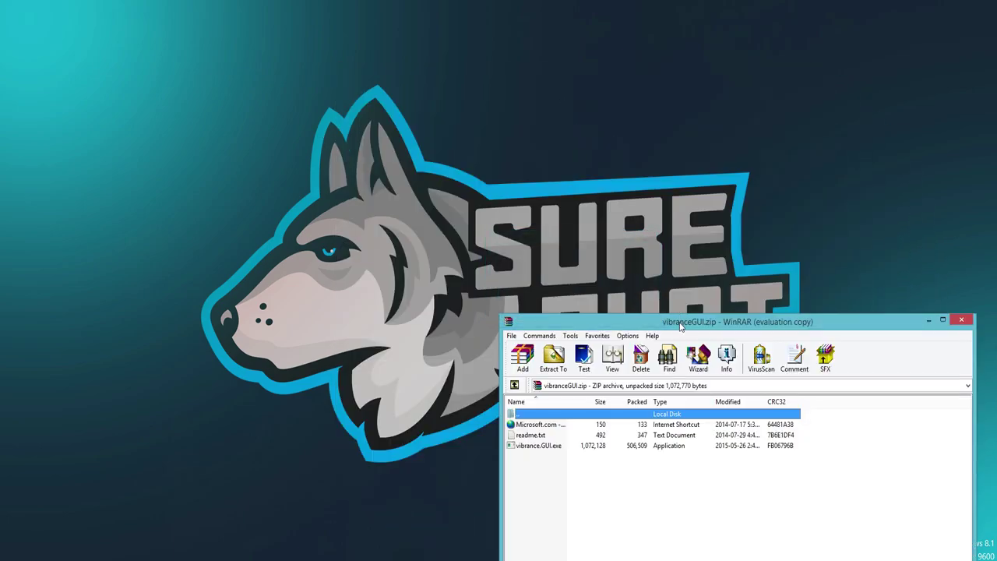
- Extract vibrance.GUI.exe from the vibranceGUI.zip archive in WinRAR
{"action": "left_click_drag", "start_coordinate": [682, 321], "coordinate": [523, 67]}
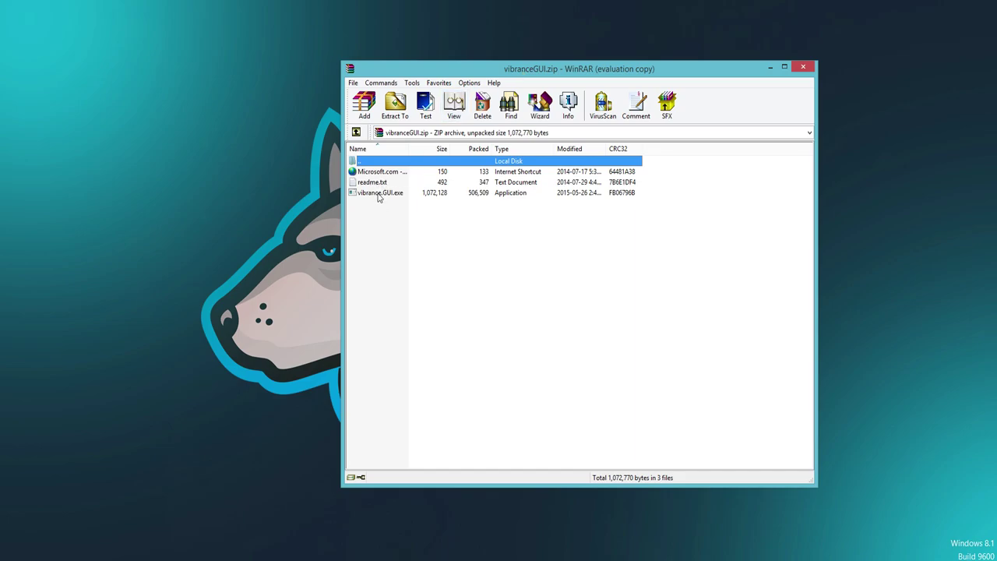
{"action": "left_click_drag", "start_coordinate": [380, 195], "coordinate": [327, 278]}
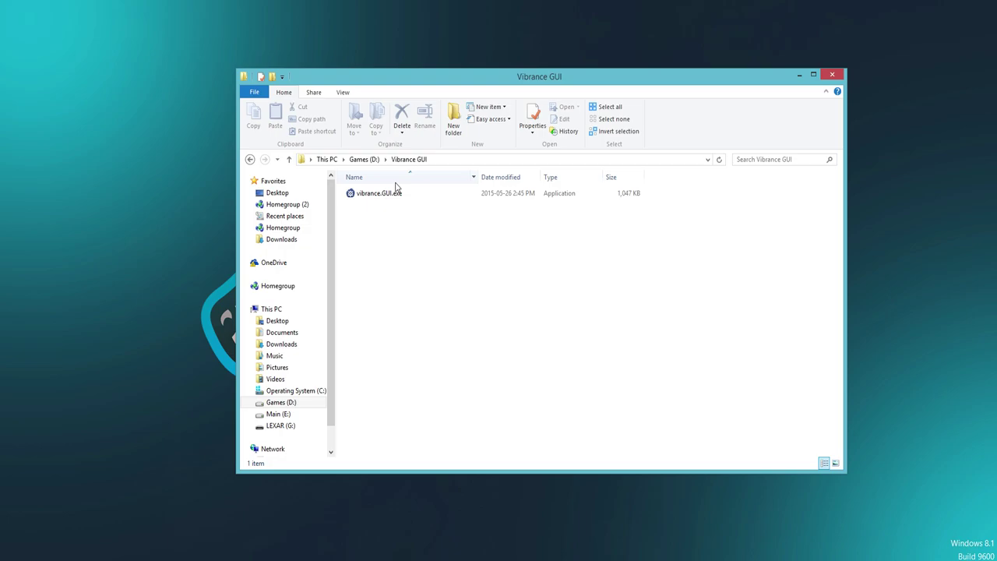
- Run vibrance.GUI.exe from the Vibrance GUI folder to review its vibrance level settings, and close the program and the folder
{"action": "double_click", "coordinate": [406, 199]}
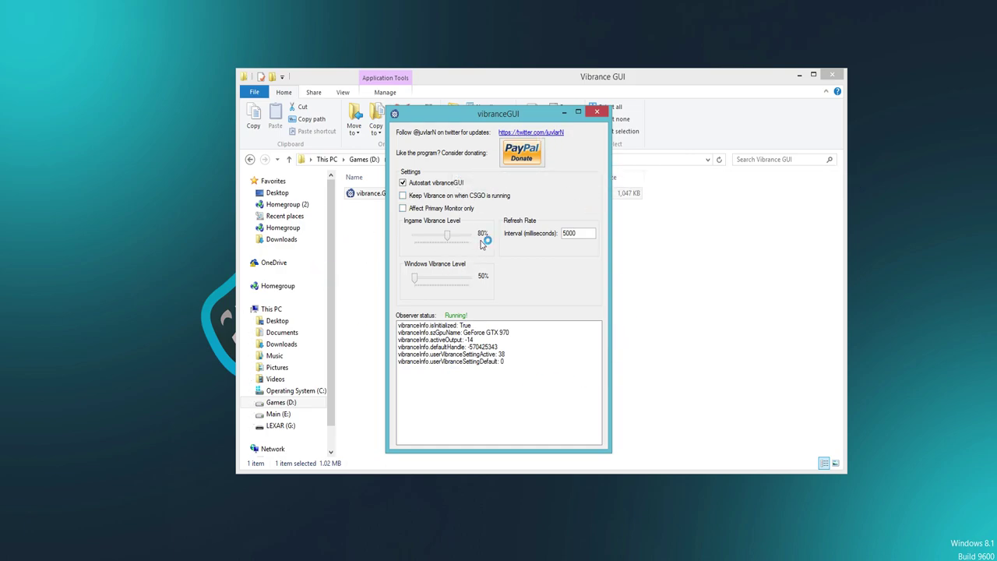
{"action": "left_click", "coordinate": [600, 114]}
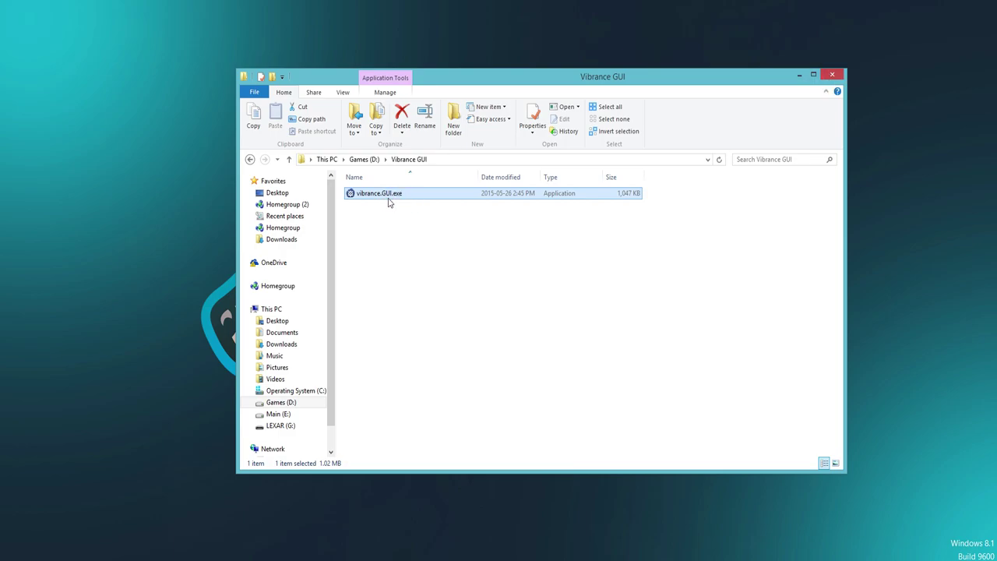
{"action": "left_click", "coordinate": [831, 74]}
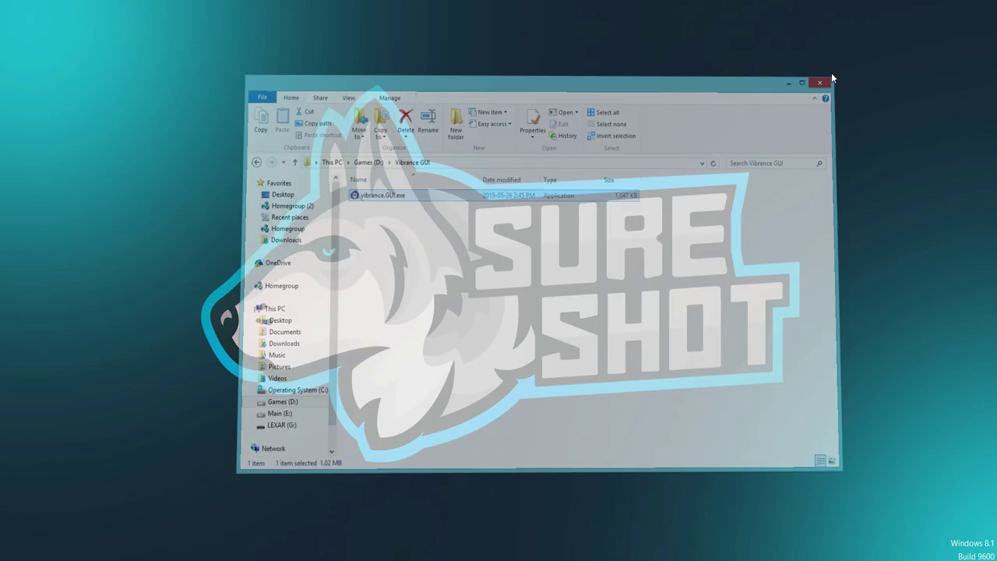